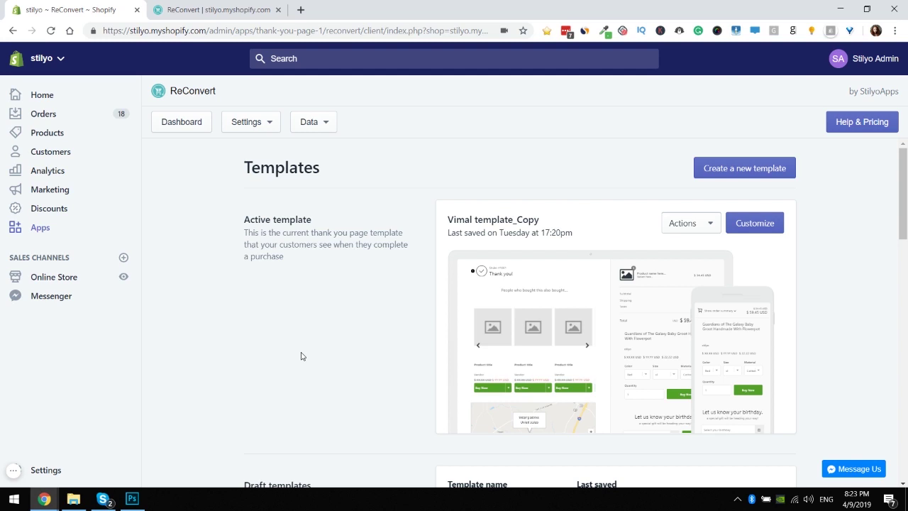
# - Go to the Star review third party integration section of General settings
pyautogui.click(273, 126)
pyautogui.click(260, 153)
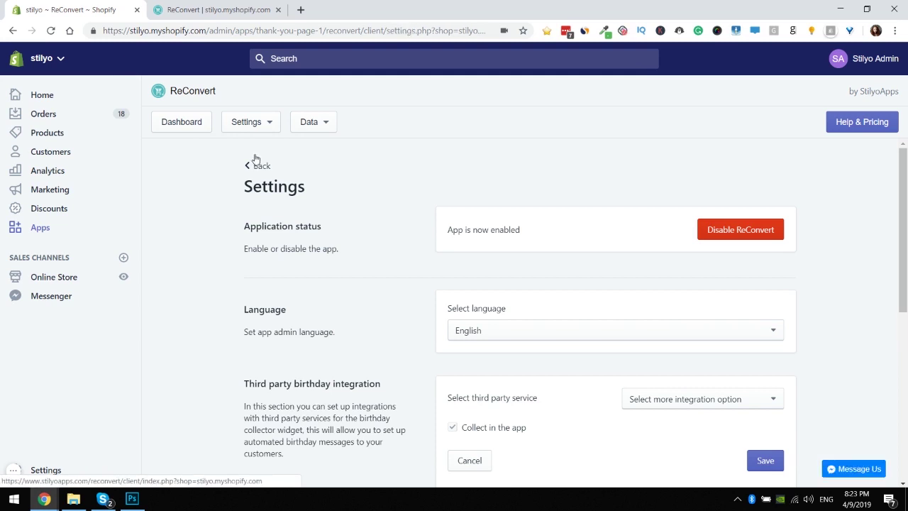
pyautogui.scroll(-4, 254, 213)
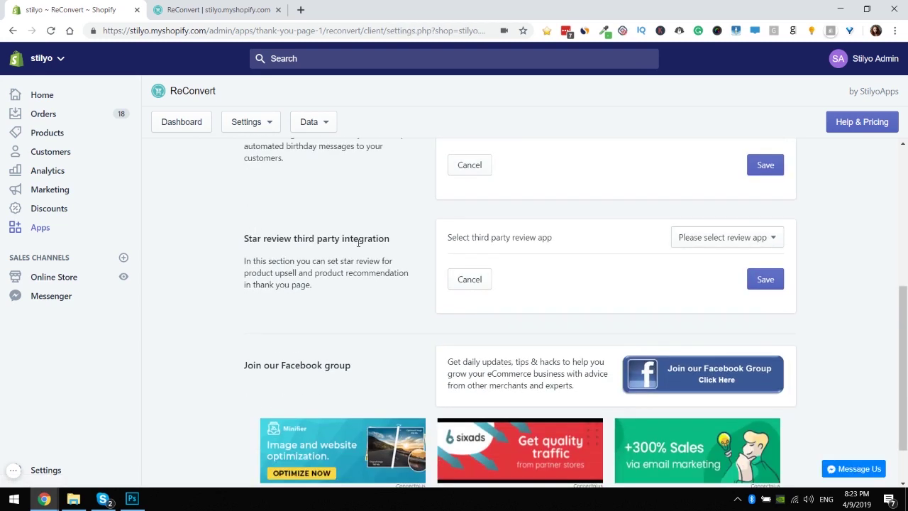
pyautogui.moveTo(252, 239); pyautogui.dragTo(330, 233)
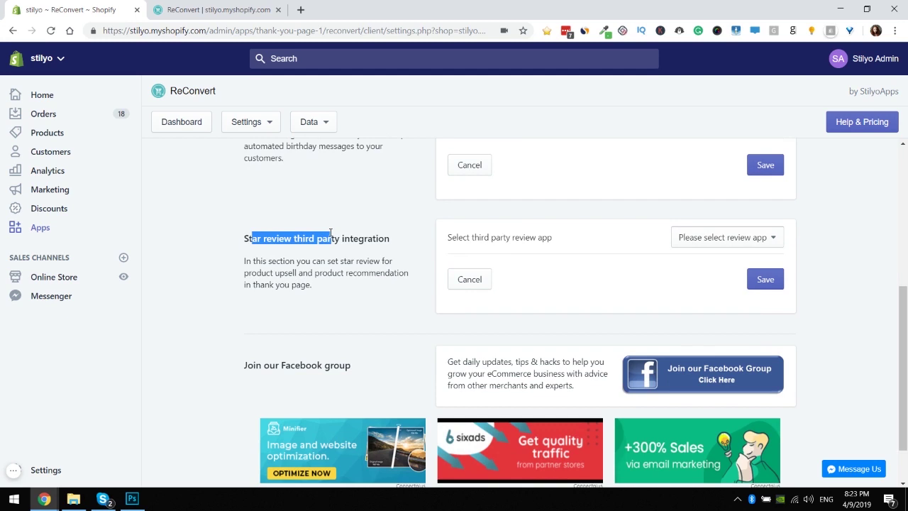
pyautogui.click(441, 230)
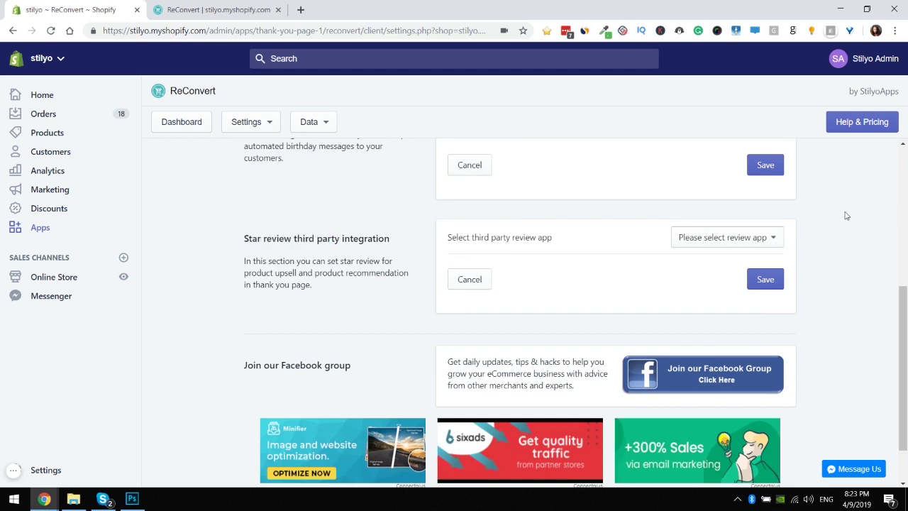
# - Choose Judge.me as the star-review app and try saving it
pyautogui.click(763, 241)
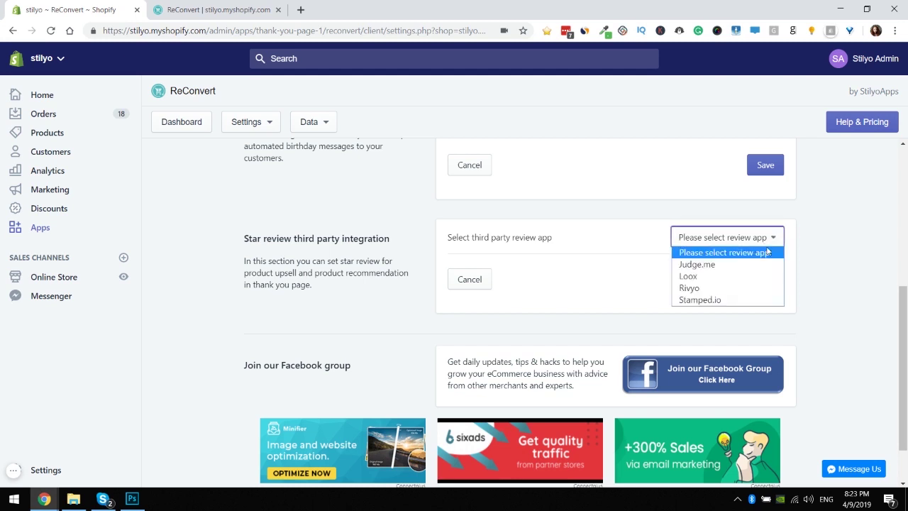
pyautogui.click(719, 265)
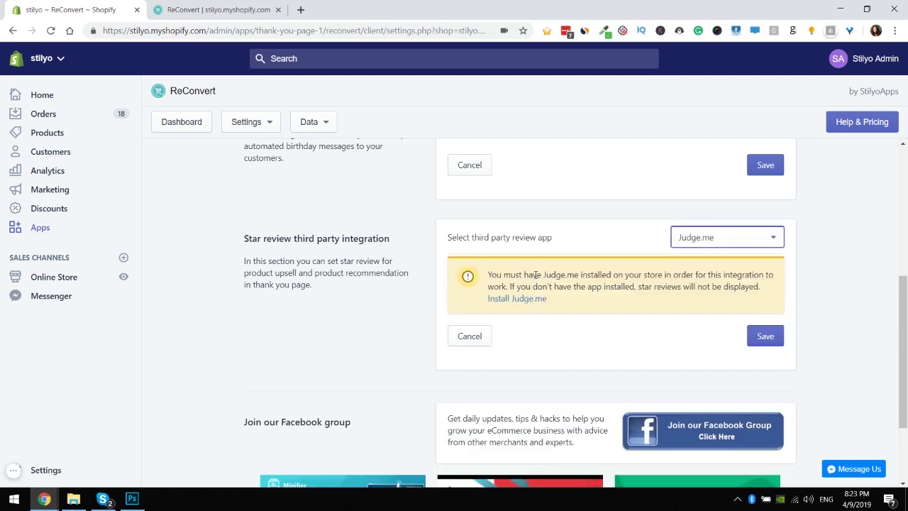
pyautogui.click(761, 338)
pyautogui.click(679, 240)
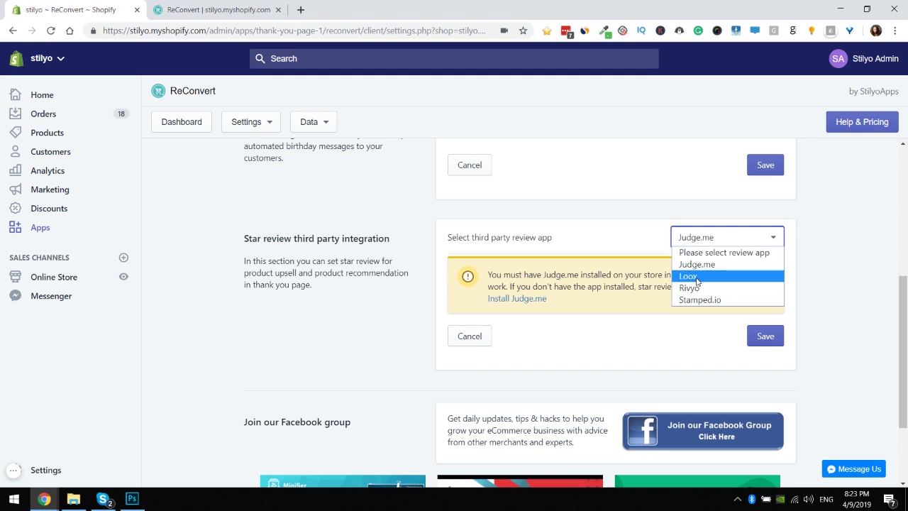
# - Switch the review app from Loox to Rivyo so it reports a successful sync
pyautogui.click(697, 277)
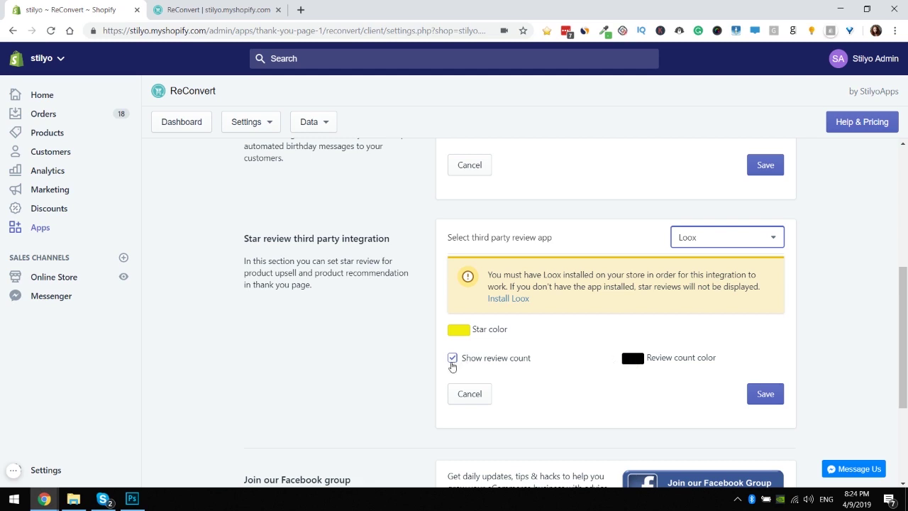
pyautogui.click(707, 243)
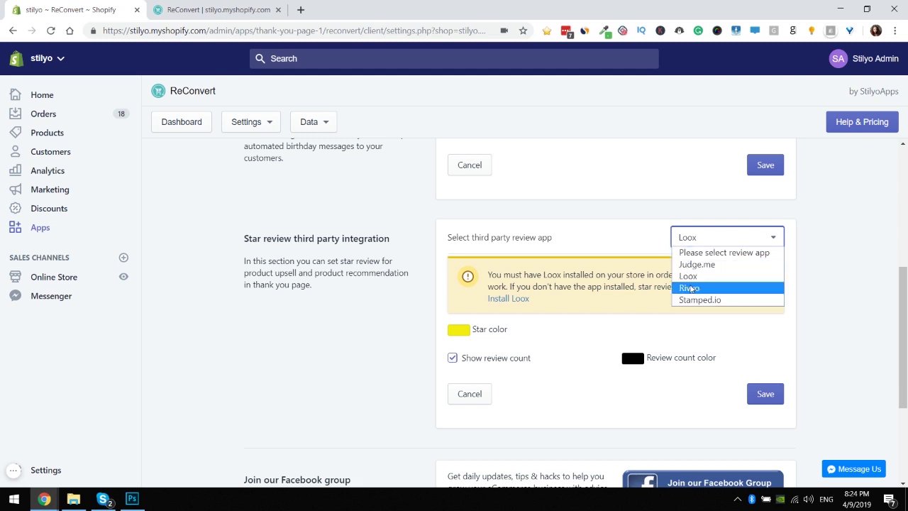
pyautogui.click(692, 288)
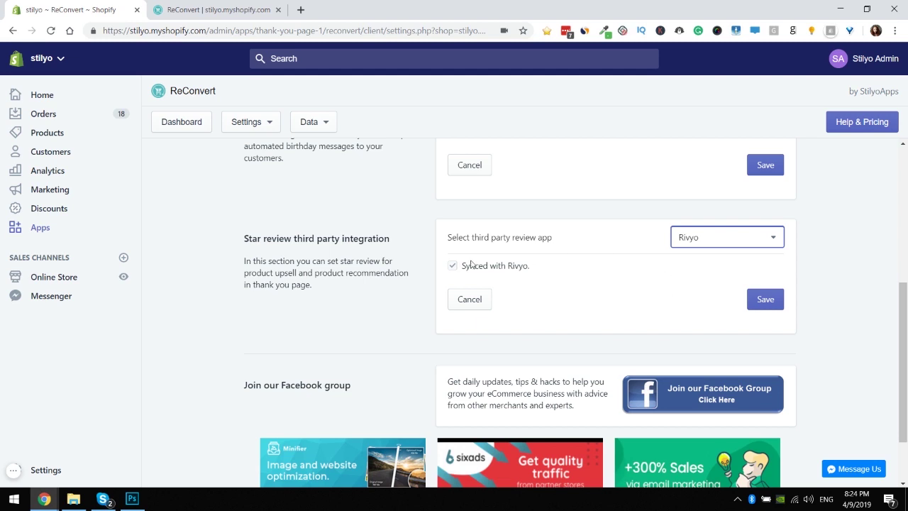
# - Try Stamped.io, return to Rivyo, save it, and go to the thank-you page editor
pyautogui.click(767, 237)
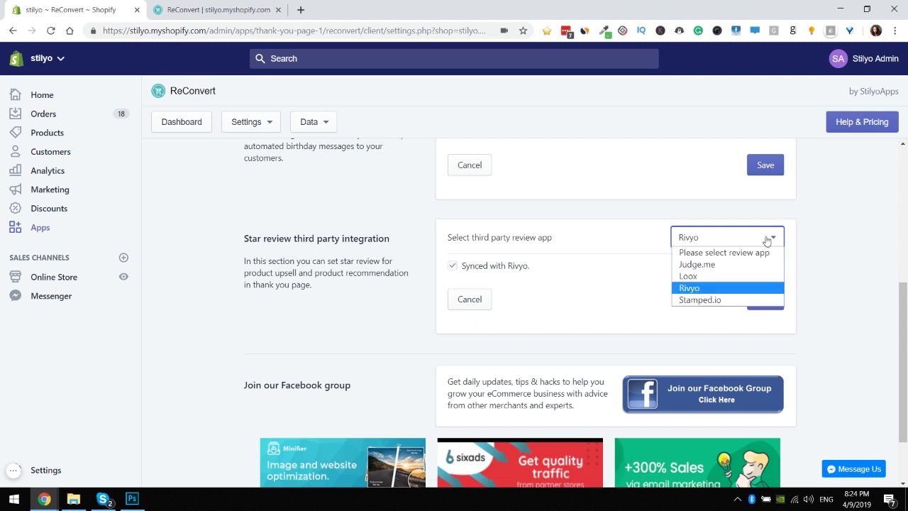
pyautogui.click(703, 300)
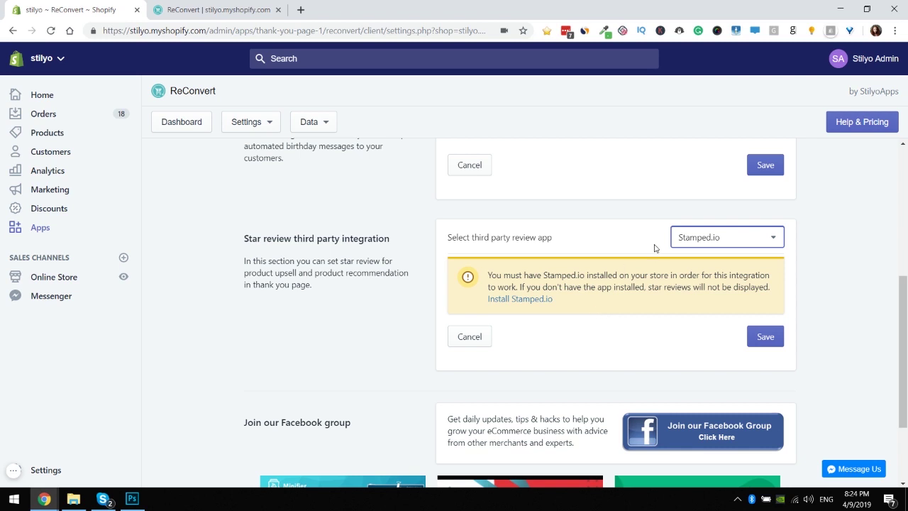
pyautogui.click(683, 239)
pyautogui.click(692, 286)
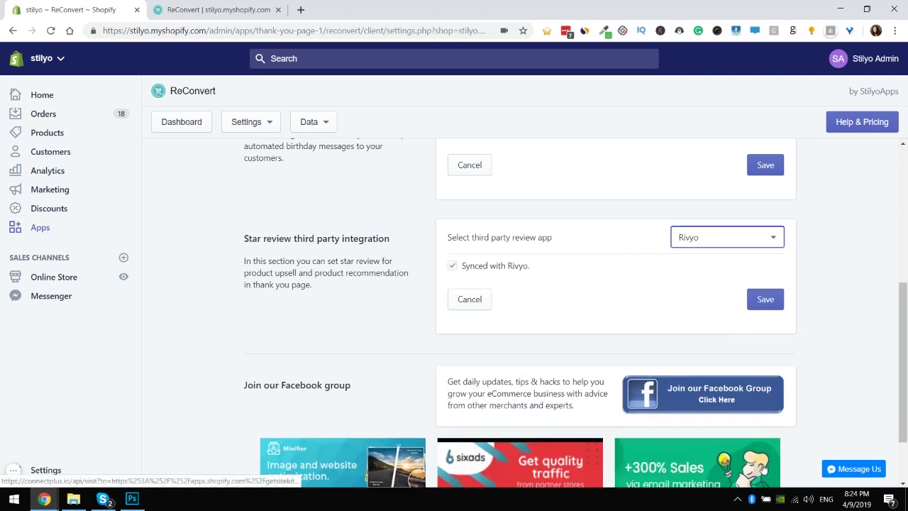
pyautogui.click(777, 304)
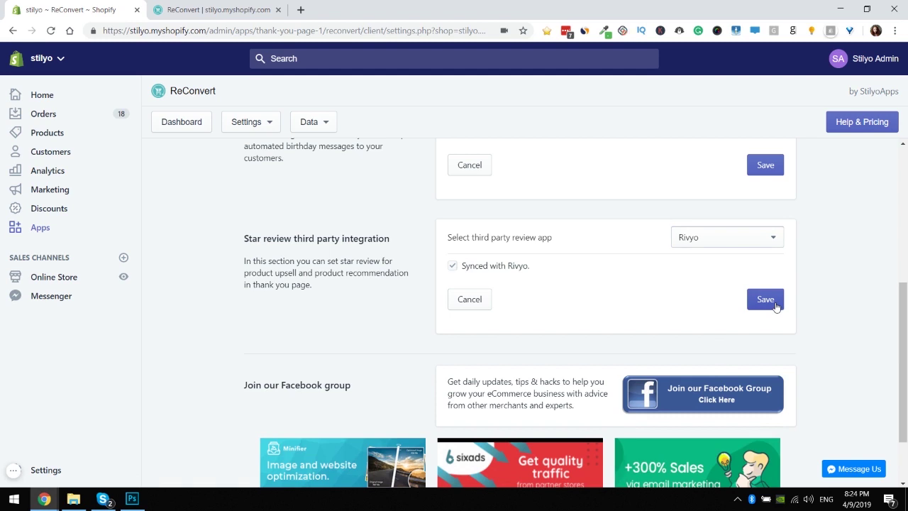
pyautogui.hotkey('ctrl', 'Tab')
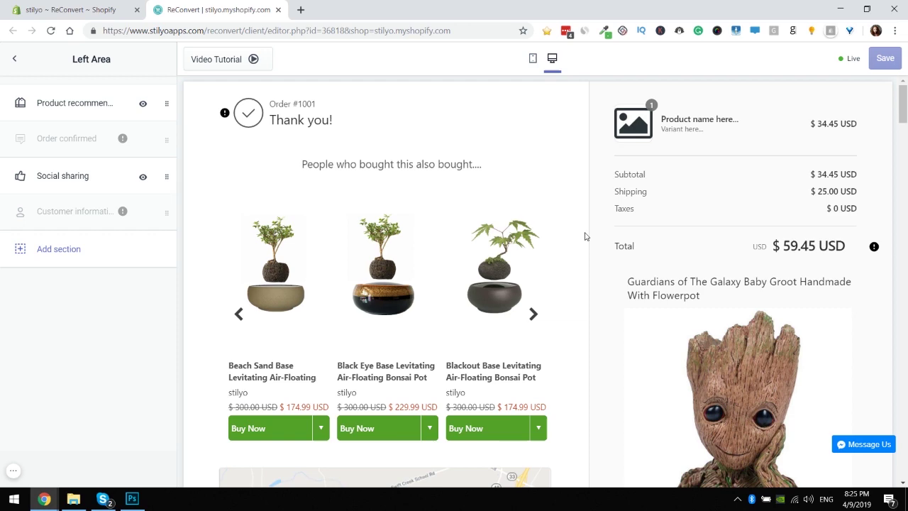
pyautogui.scroll(-2, 586, 232)
pyautogui.scroll(-2, 586, 236)
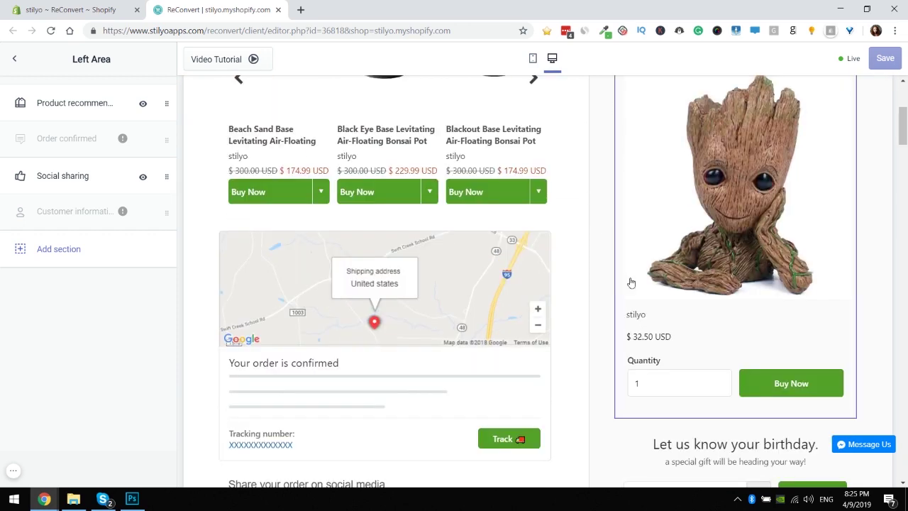
# - Tick Display star reviews in the Product upsell settings to show its 4.5-star rating
pyautogui.click(768, 345)
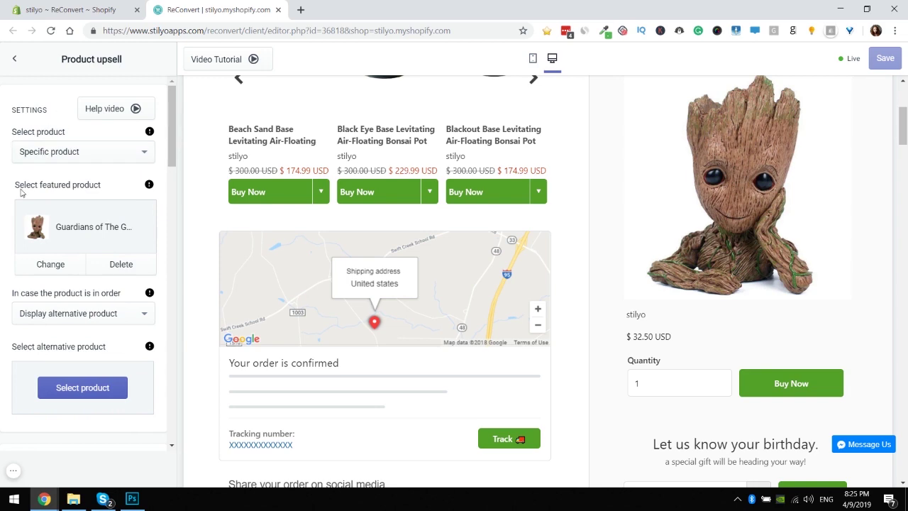
pyautogui.scroll(-4, 22, 213)
pyautogui.scroll(-6, 13, 241)
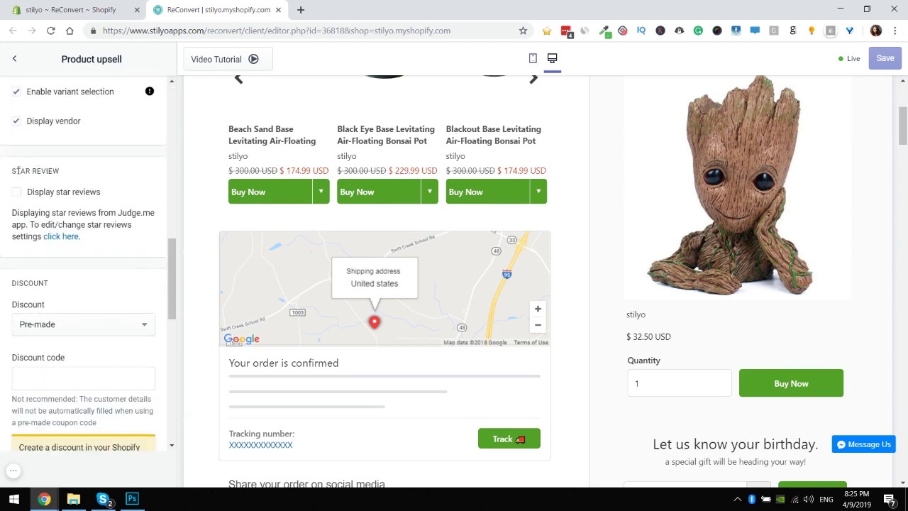
pyautogui.moveTo(19, 171); pyautogui.dragTo(66, 179)
pyautogui.click(70, 191)
pyautogui.click(69, 192)
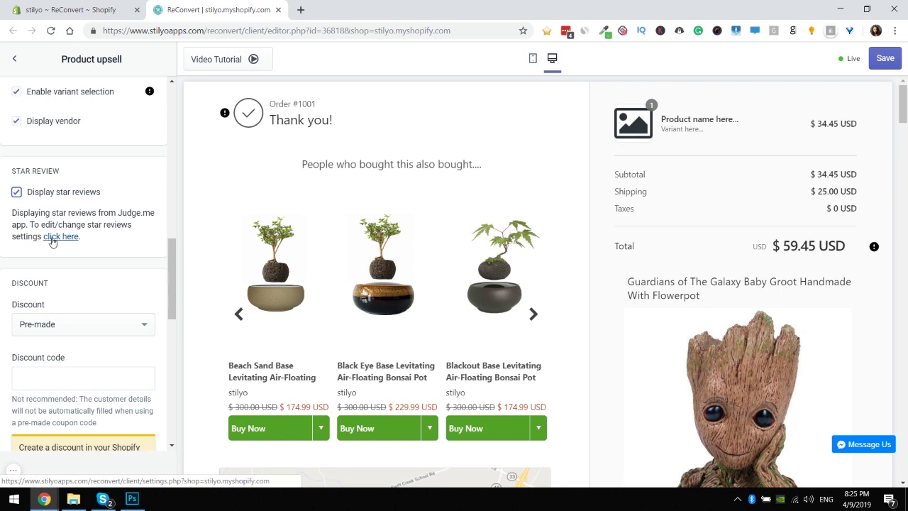
pyautogui.scroll(-3, 629, 192)
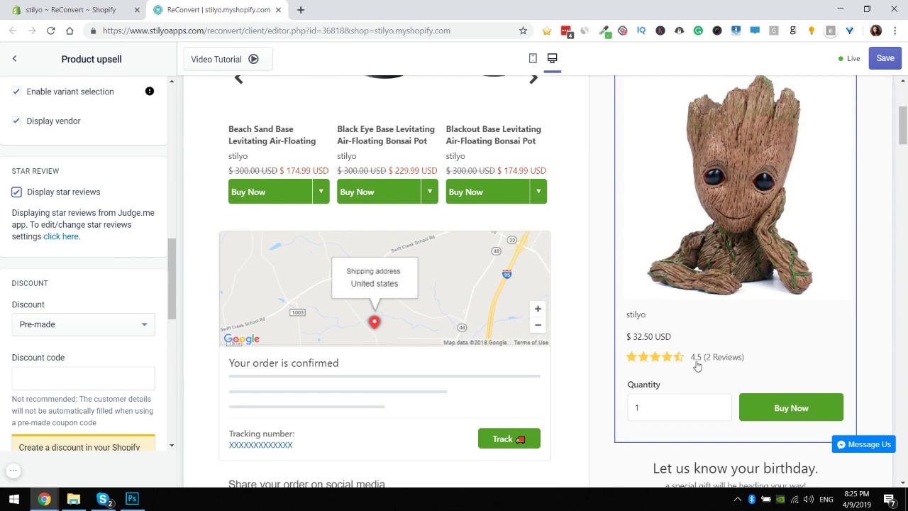
pyautogui.scroll(3, 575, 371)
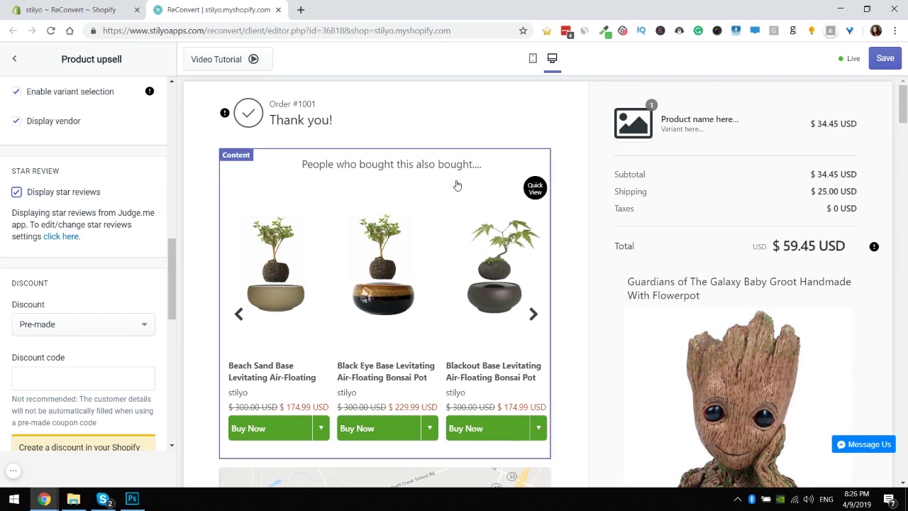
# - Tick Display star reviews in the Product recommendations block settings
pyautogui.click(457, 185)
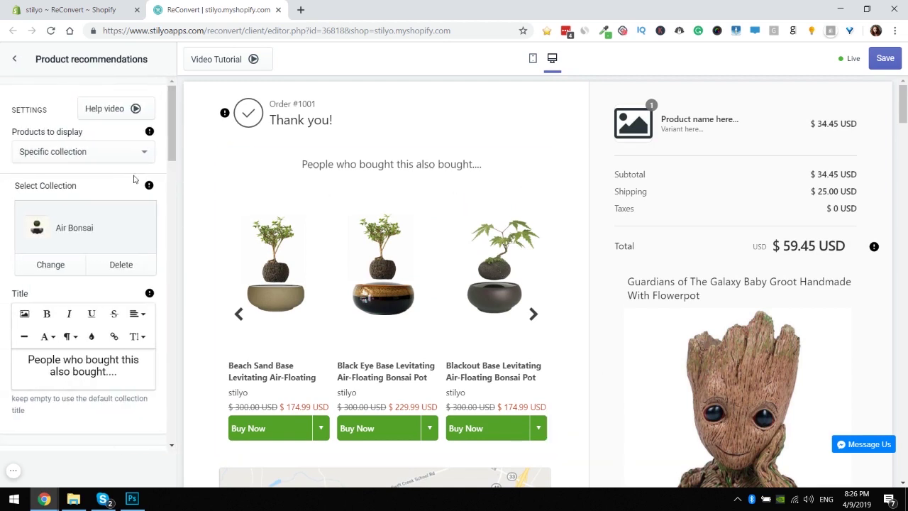
pyautogui.scroll(-7, 131, 180)
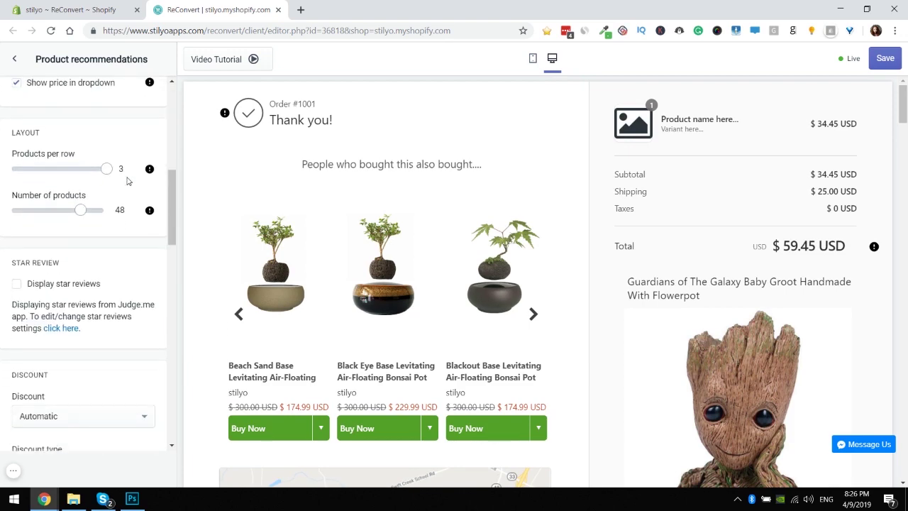
pyautogui.scroll(-1, 126, 182)
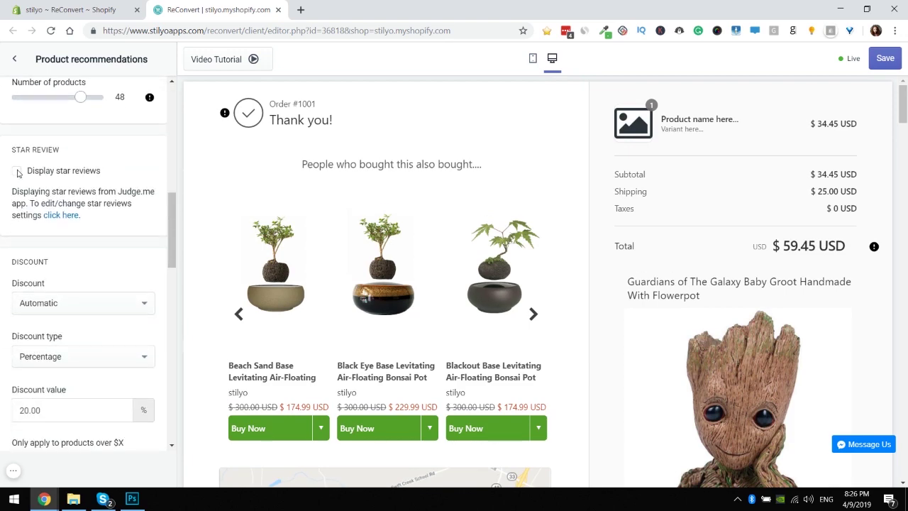
pyautogui.click(17, 171)
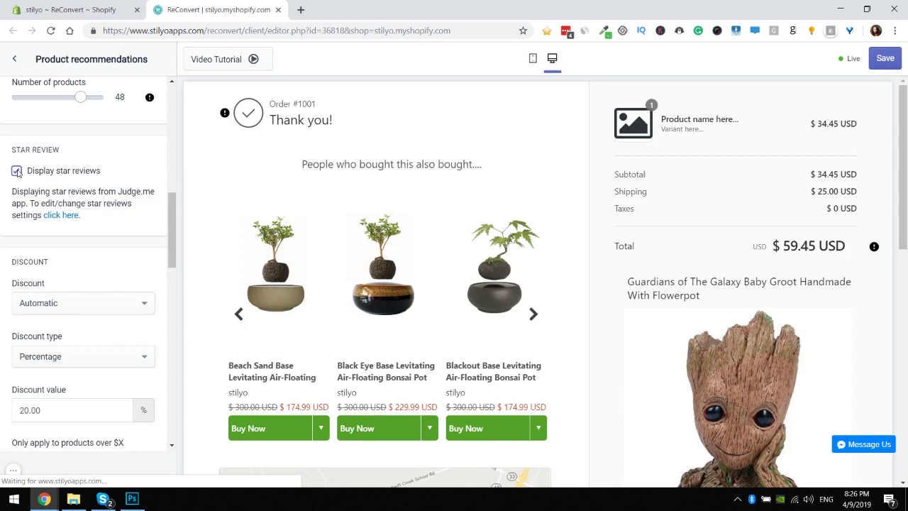
pyautogui.scroll(-1, 365, 268)
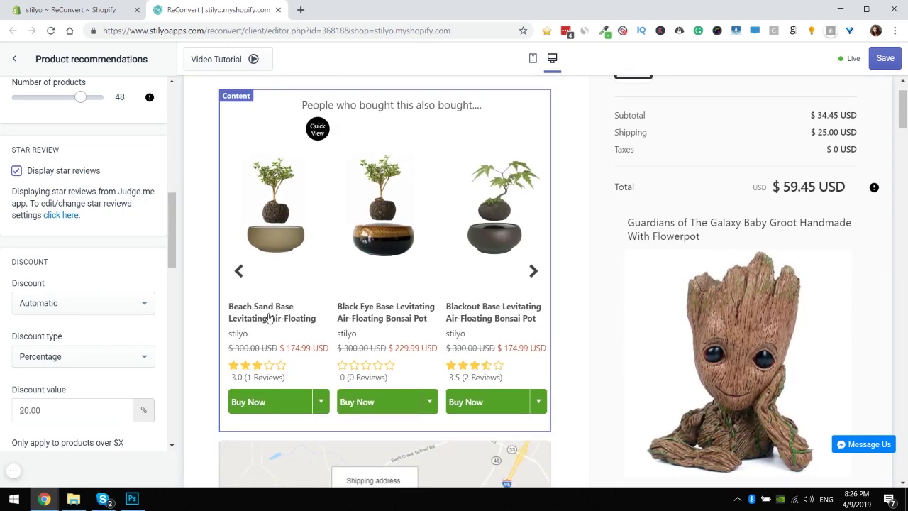
# - Page through the recommendation carousel to check ratings like 3.0 and 3.5
pyautogui.click(533, 272)
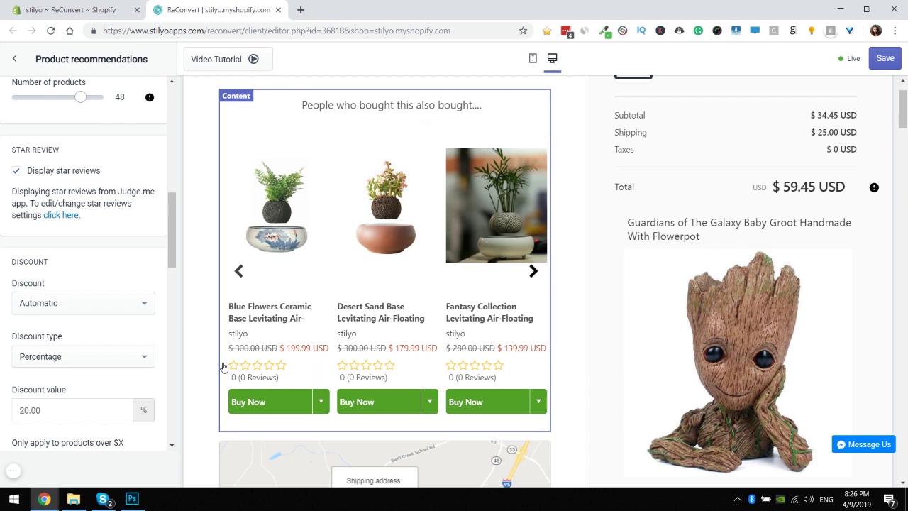
pyautogui.click(534, 272)
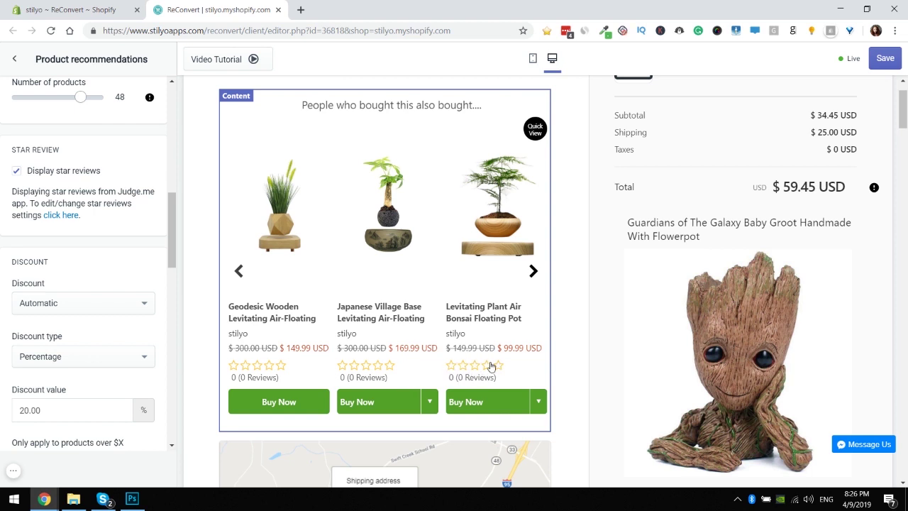
pyautogui.click(534, 271)
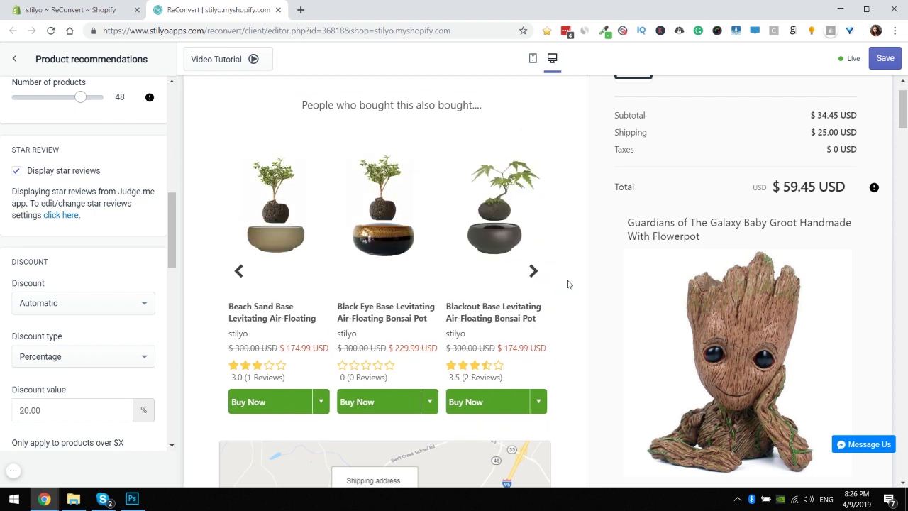
# - Save the live thank-you template to publish the star reviews
pyautogui.click(886, 58)
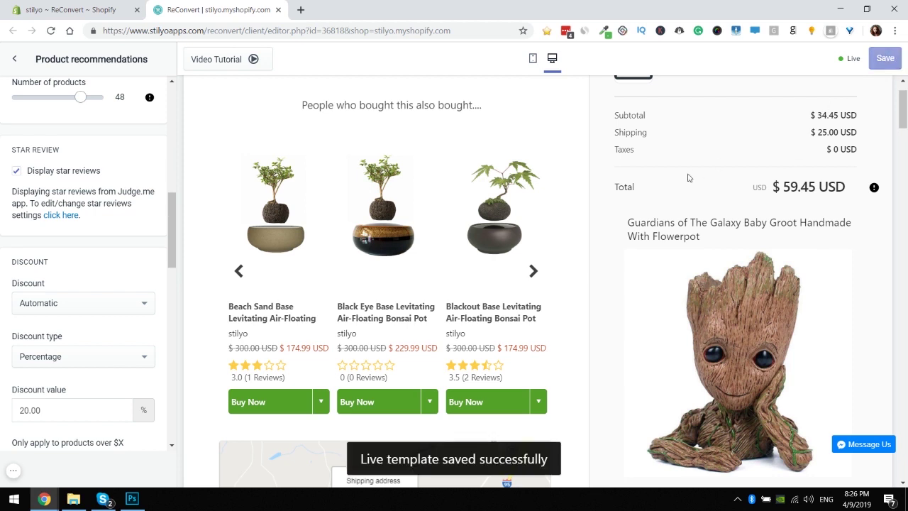